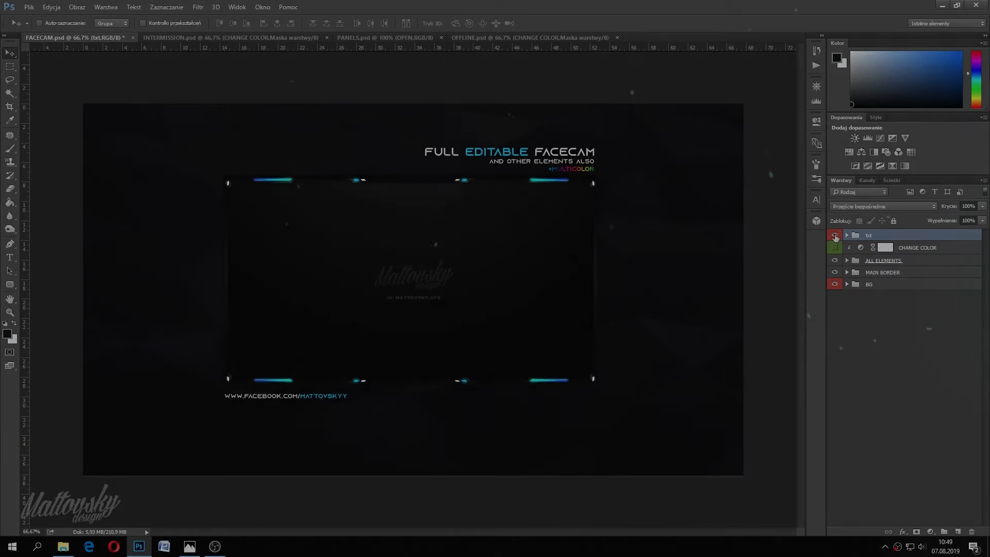
Hide the txt layer group on the FACECAM overlay so only the cyan frame shows
{"action": "left_click", "coordinate": [835, 235]}
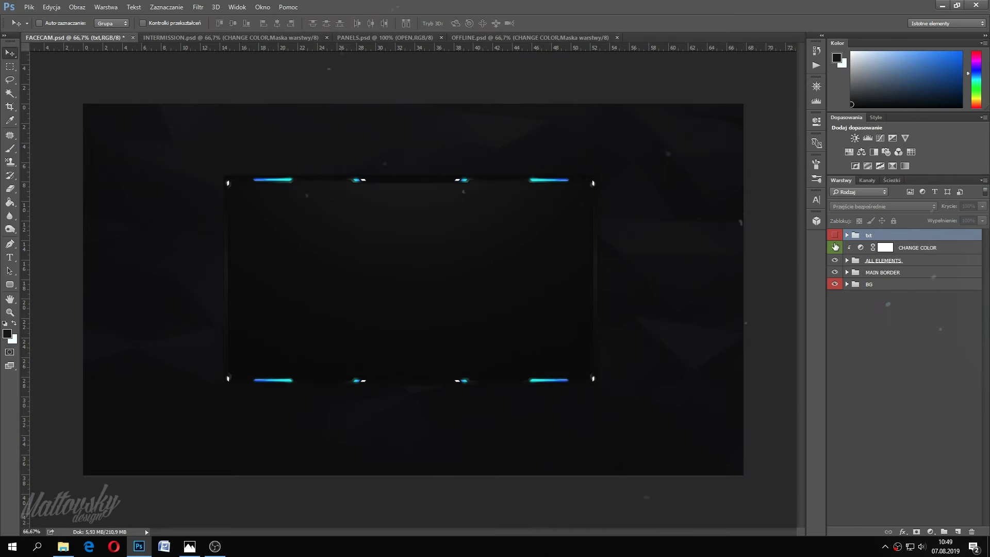
Preview a red/purple hue shift, then keep the cyan accents and hide the BG group
{"action": "left_click", "coordinate": [835, 247]}
{"action": "double_click", "coordinate": [861, 247]}
{"action": "left_click_drag", "start_coordinate": [789, 185], "coordinate": [665, 185]}
{"action": "left_click", "coordinate": [835, 248]}
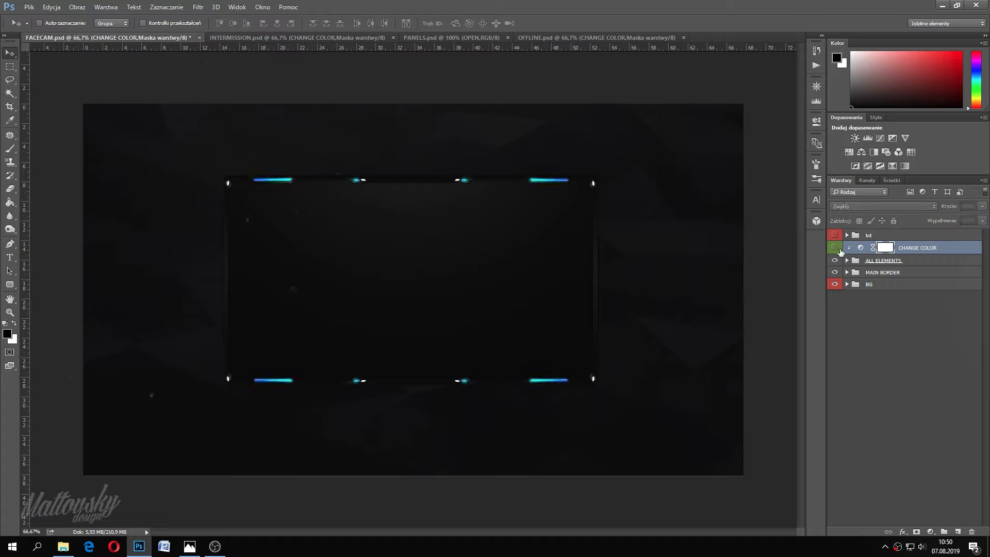
{"action": "left_click", "coordinate": [835, 273]}
{"action": "left_click", "coordinate": [869, 285]}
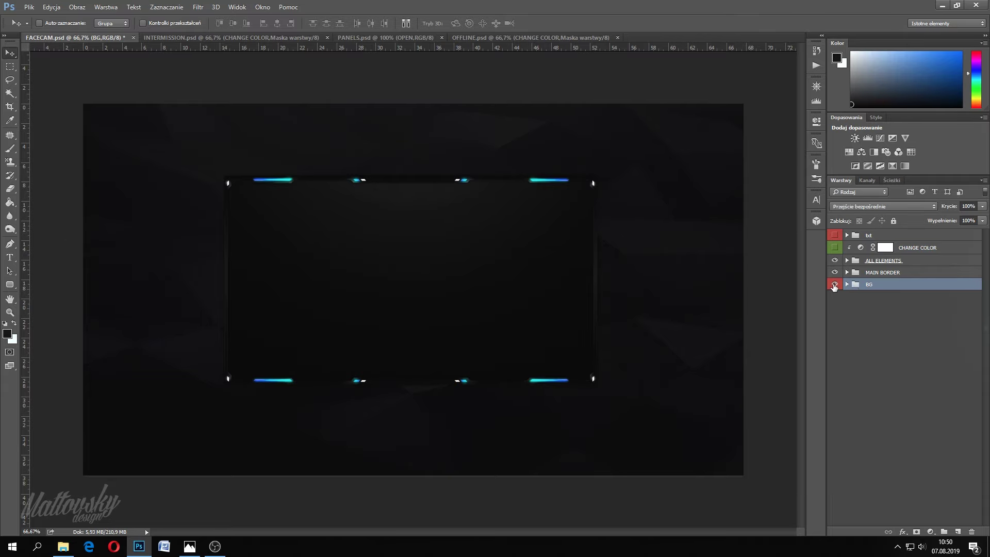
{"action": "left_click", "coordinate": [847, 284]}
Save the transparent FACECAM frame as a PNG file
{"action": "left_click", "coordinate": [29, 7]}
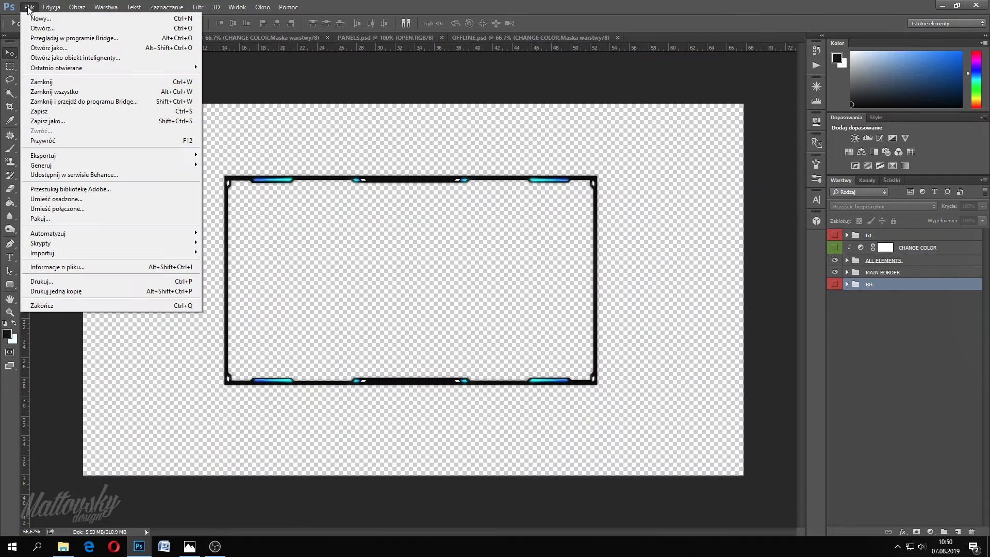
{"action": "left_click", "coordinate": [61, 122]}
{"action": "left_click", "coordinate": [103, 313]}
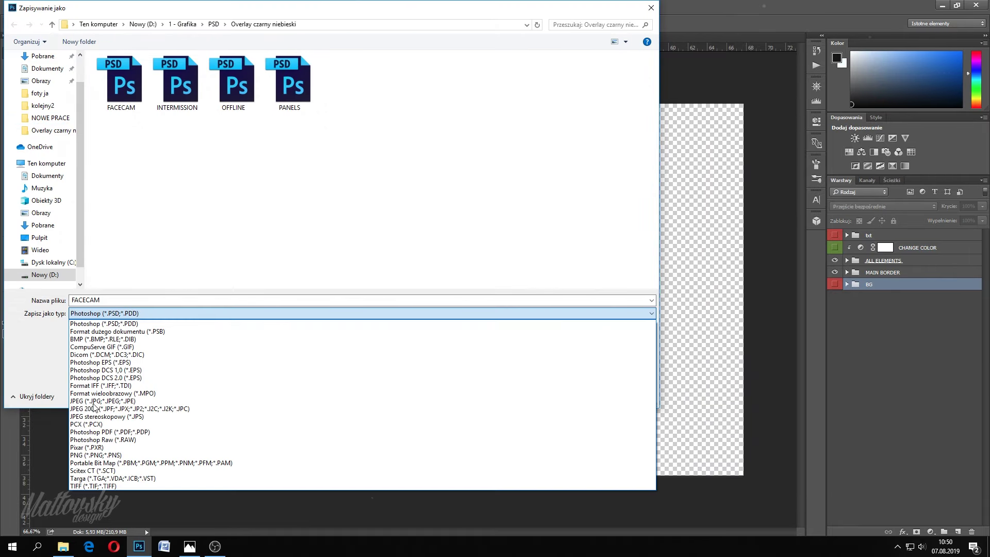
{"action": "left_click", "coordinate": [92, 455]}
{"action": "key", "text": "Return"}
On INTERMISSION, preview other CHANGE COLOR hues, then turn it off to keep blue
{"action": "left_click", "coordinate": [210, 38]}
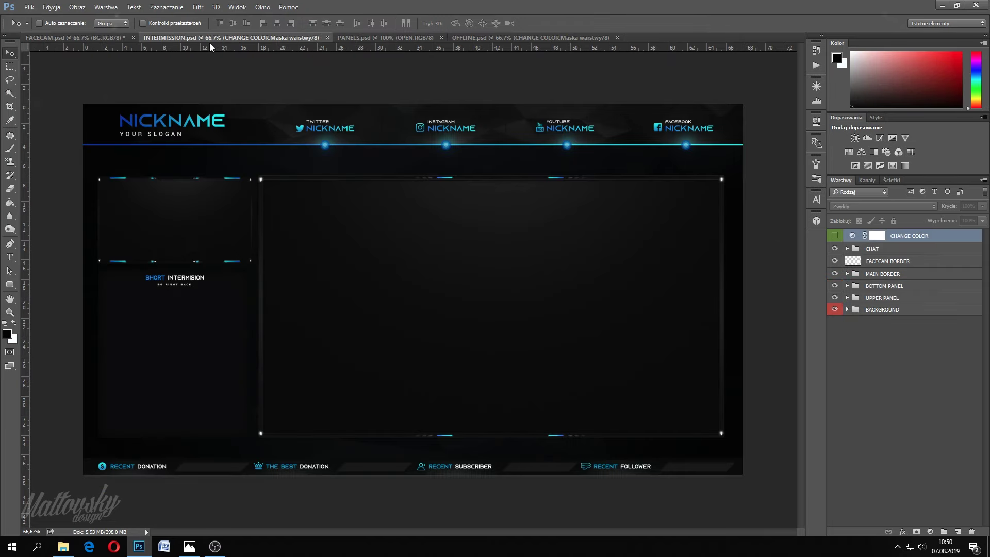
{"action": "left_click", "coordinate": [835, 236]}
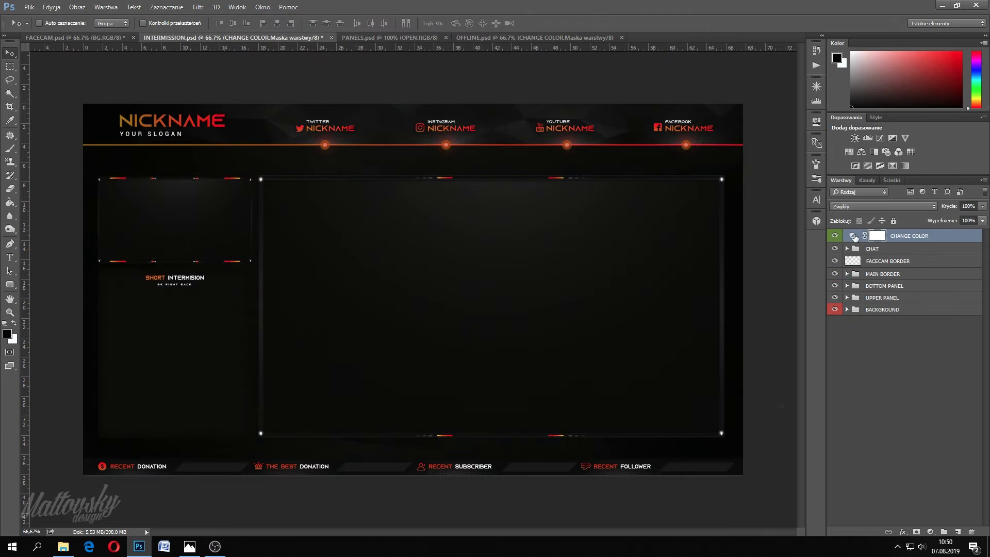
{"action": "double_click", "coordinate": [852, 235]}
{"action": "left_click_drag", "start_coordinate": [770, 183], "coordinate": [664, 181]}
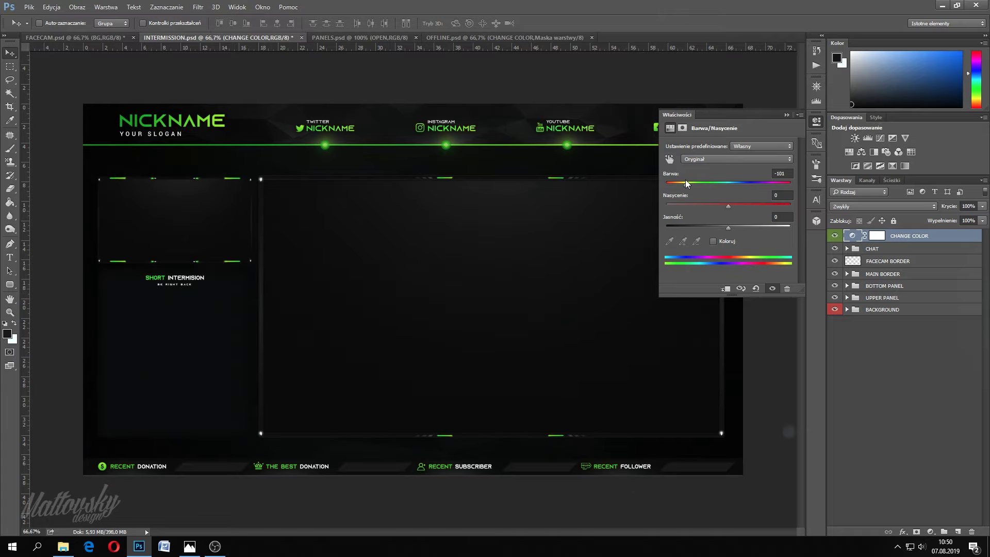
{"action": "left_click", "coordinate": [786, 114]}
{"action": "left_click", "coordinate": [835, 235]}
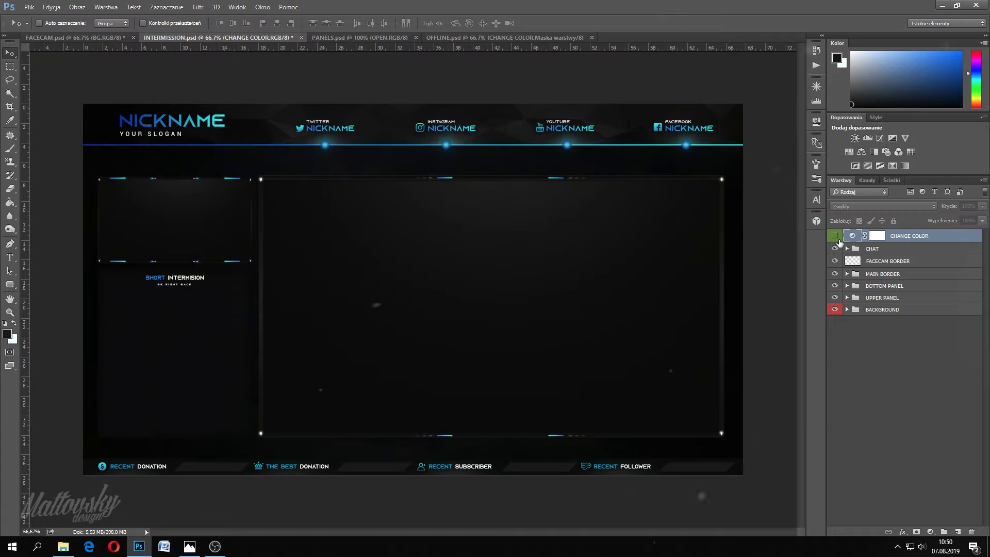
Replace the NICKNAME title and Twitter name with the streamer's name, and change RECENT to LATEST
{"action": "left_click", "coordinate": [9, 257]}
{"action": "double_click", "coordinate": [190, 122]}
{"action": "type", "text": "MATTO"}
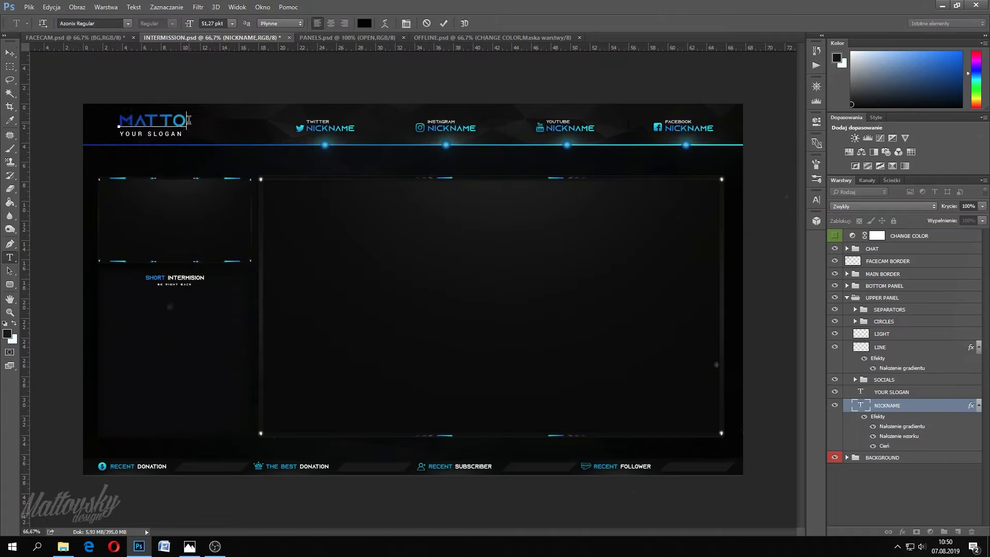
{"action": "type", "text": "VSKY"}
{"action": "left_click", "coordinate": [444, 23]}
{"action": "double_click", "coordinate": [330, 128]}
{"action": "type", "text": "MA"}
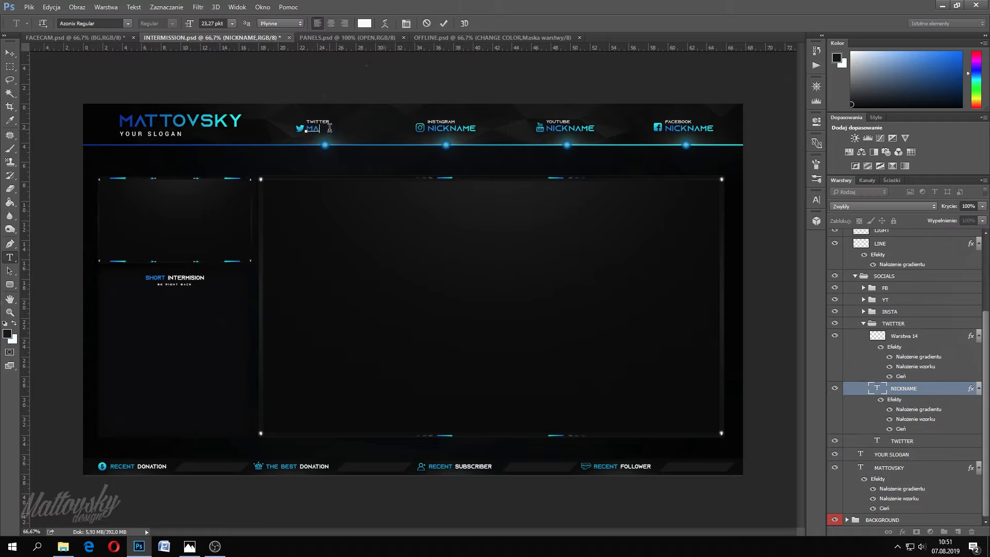
{"action": "left_click", "coordinate": [444, 23]}
{"action": "double_click", "coordinate": [441, 466]}
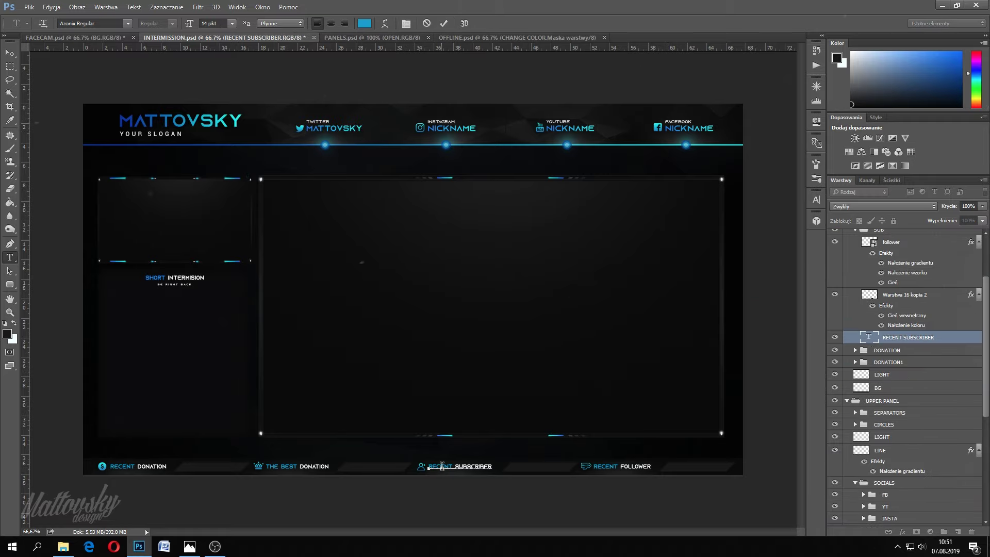
{"action": "type", "text": "NE"}
{"action": "left_click", "coordinate": [443, 24]}
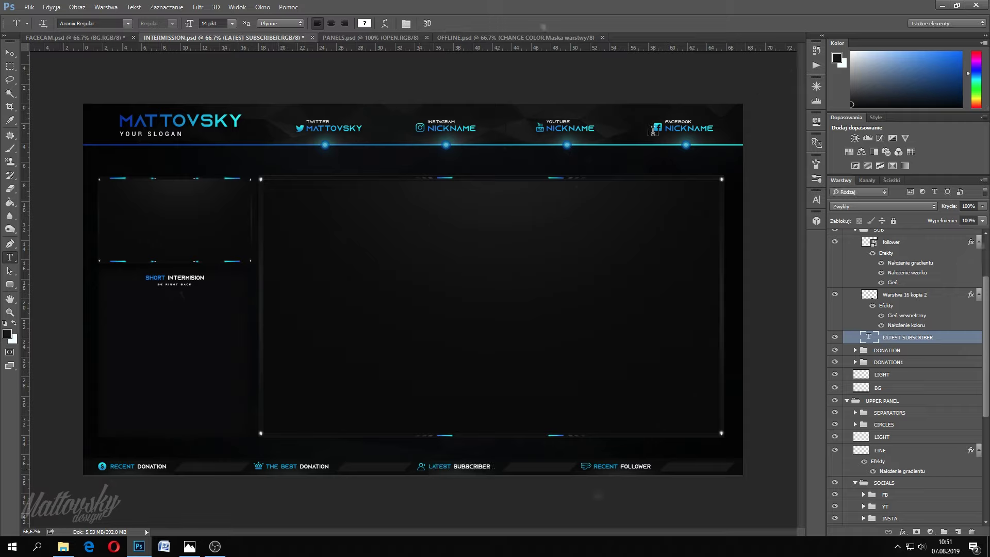
Collapse the SUB and BOTTOM PANEL layer groups, then move on to PANELS
{"action": "scroll", "coordinate": [877, 310], "scroll_direction": "up", "scroll_amount": 3}
{"action": "left_click", "coordinate": [855, 295]}
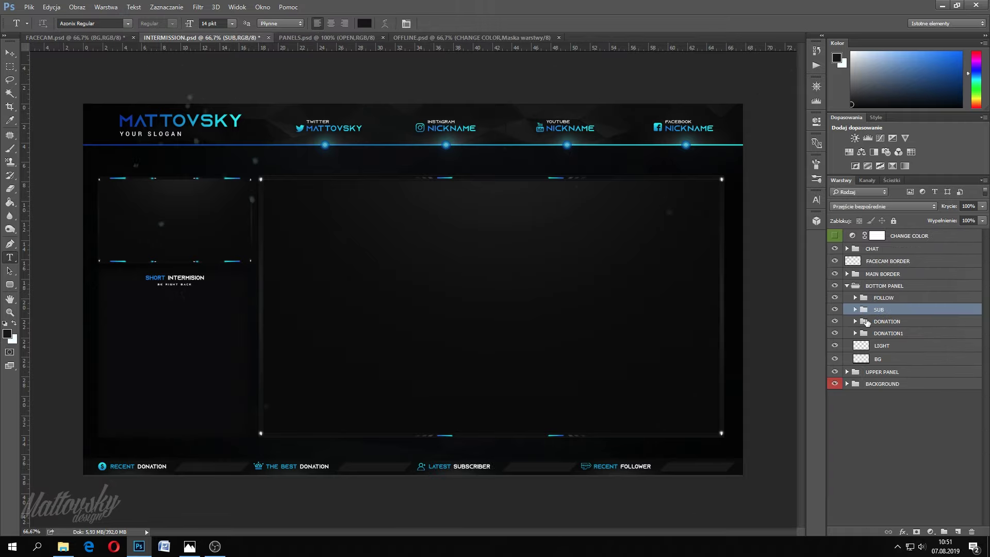
{"action": "left_click", "coordinate": [847, 286]}
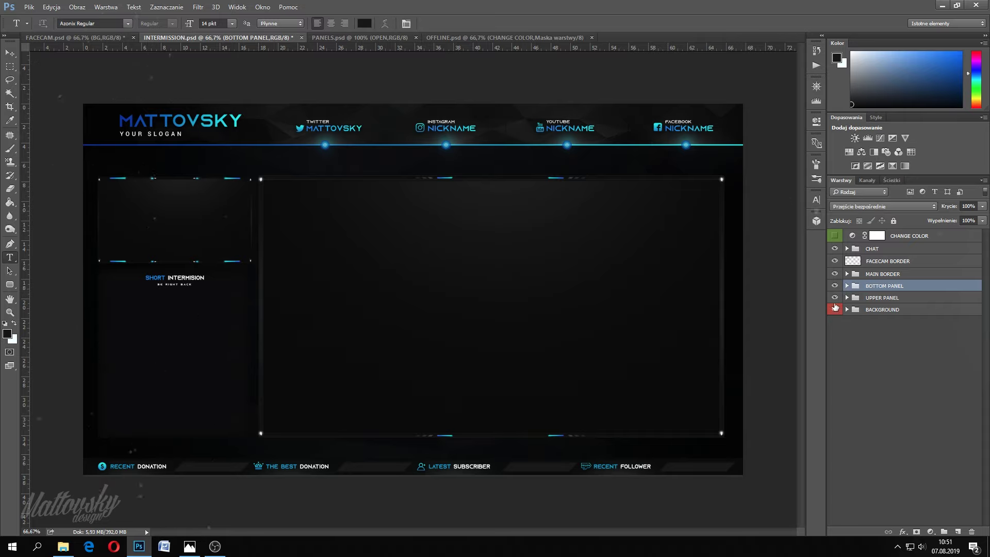
{"action": "left_click", "coordinate": [835, 286]}
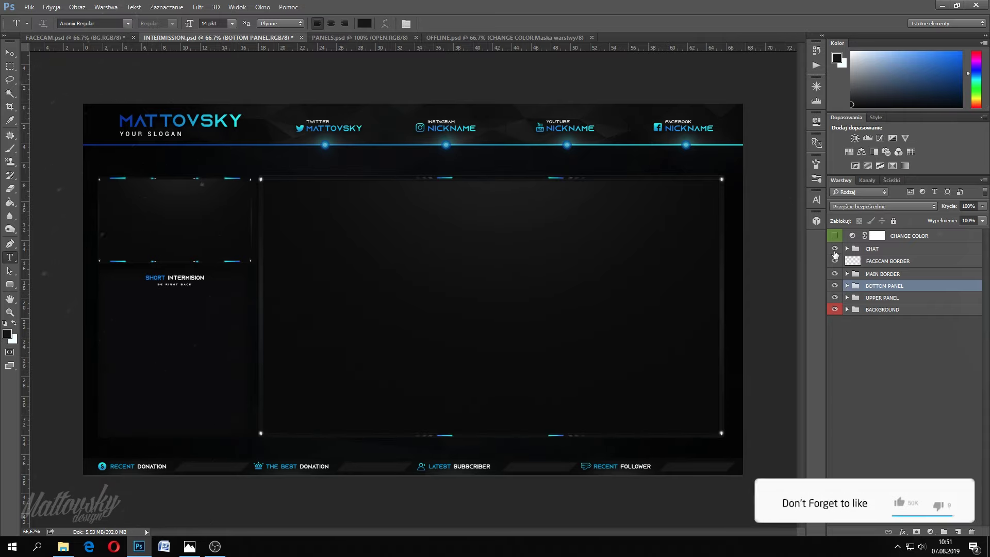
{"action": "key", "text": "ctrl+Tab"}
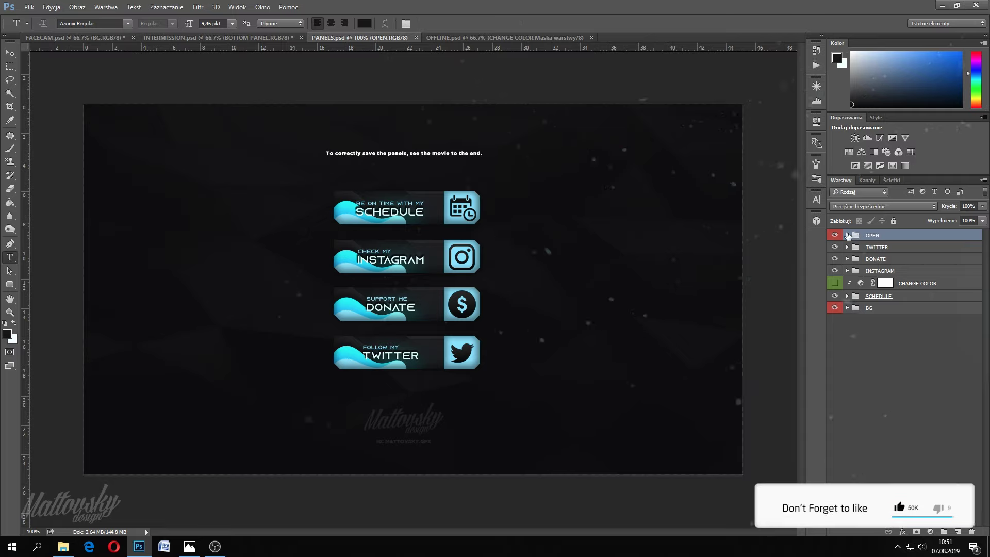
Recolour the SCHEDULE panel by shifting the CHANGE COLOR hue
{"action": "left_click", "coordinate": [847, 235]}
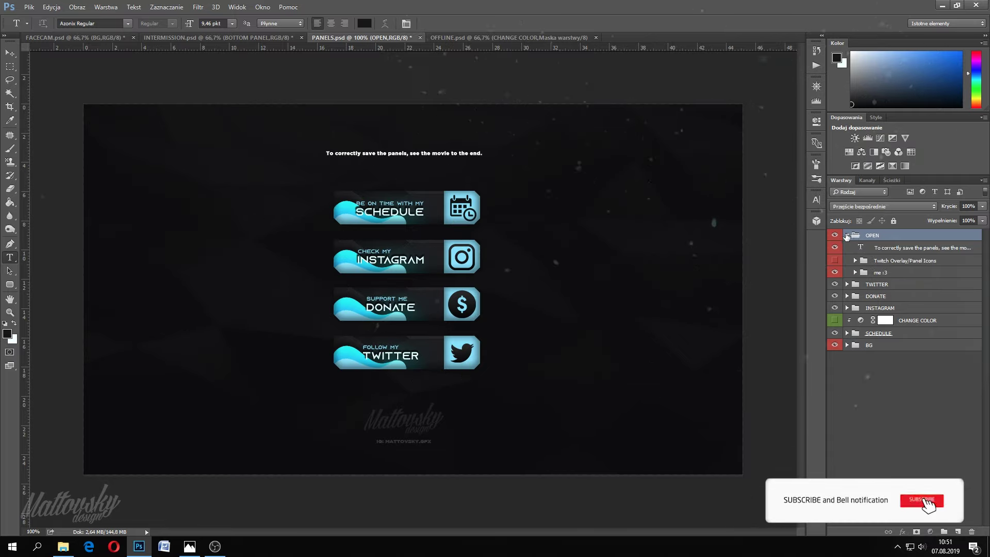
{"action": "left_click", "coordinate": [847, 236]}
{"action": "left_click", "coordinate": [872, 248]}
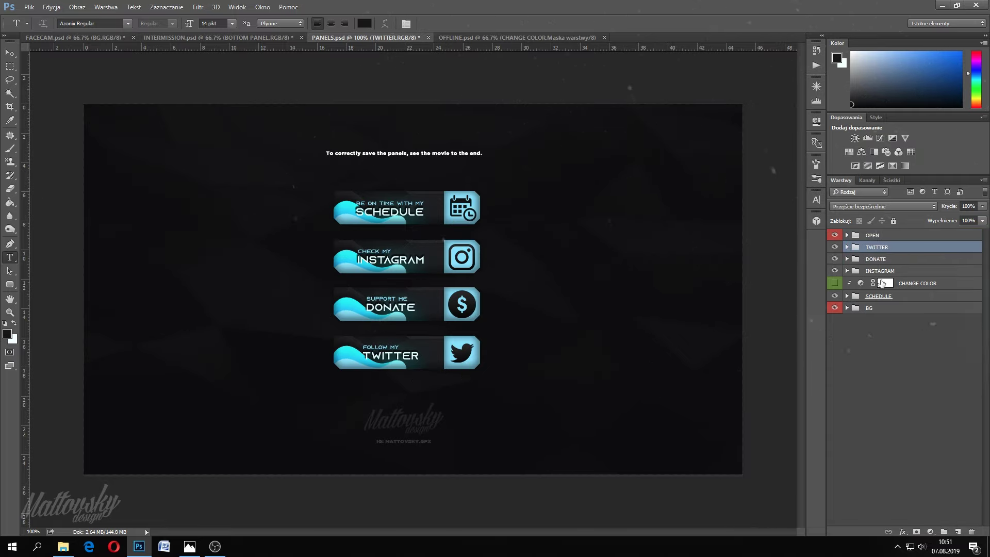
{"action": "left_click", "coordinate": [882, 283]}
{"action": "left_click", "coordinate": [835, 283]}
{"action": "double_click", "coordinate": [861, 283]}
{"action": "left_click_drag", "start_coordinate": [790, 183], "coordinate": [665, 184]}
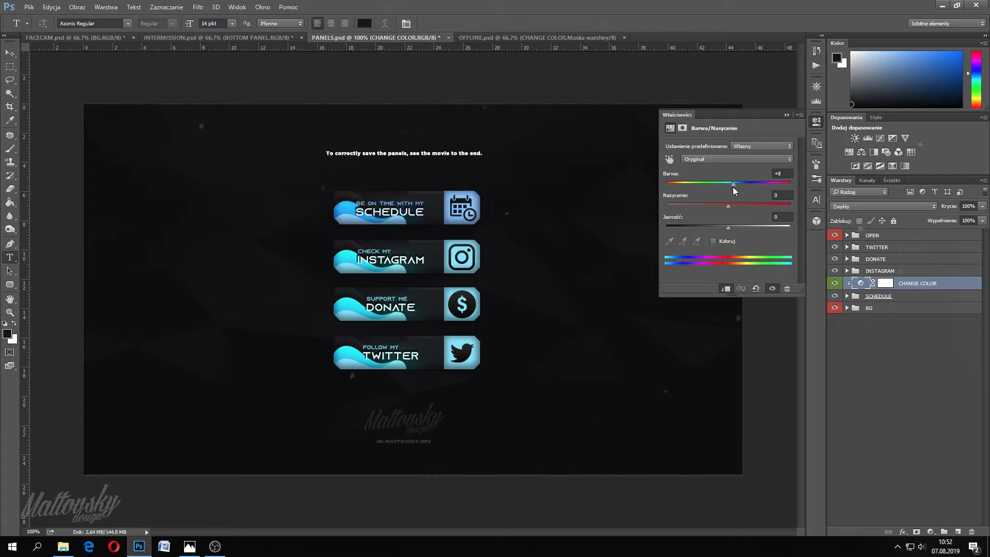
{"action": "left_click", "coordinate": [787, 116]}
Crop the canvas to the SCHEDULE panel and hide the background for transparency
{"action": "left_click", "coordinate": [871, 236]}
{"action": "key", "text": "m"}
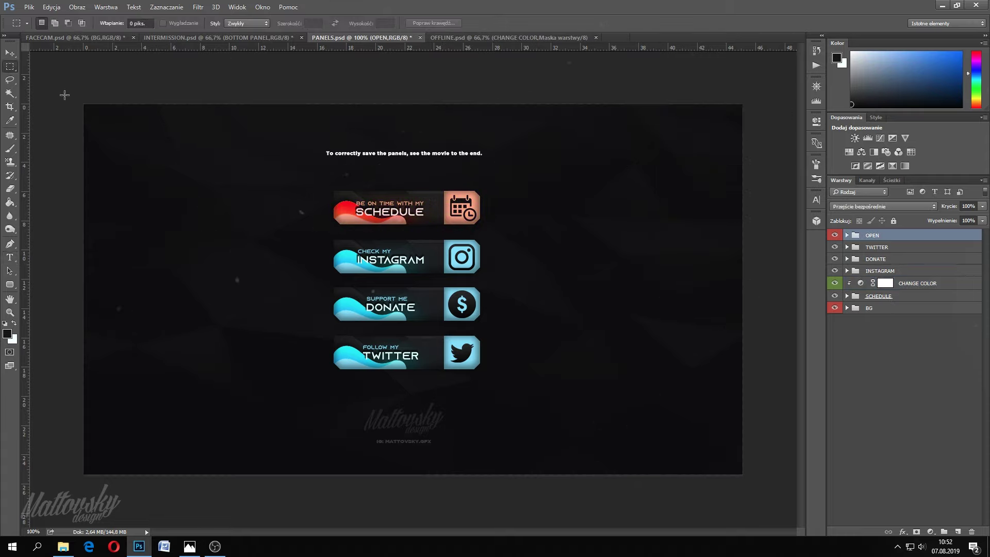
{"action": "left_click_drag", "start_coordinate": [330, 187], "coordinate": [484, 229]}
{"action": "left_click", "coordinate": [9, 107]}
{"action": "key", "text": "Return"}
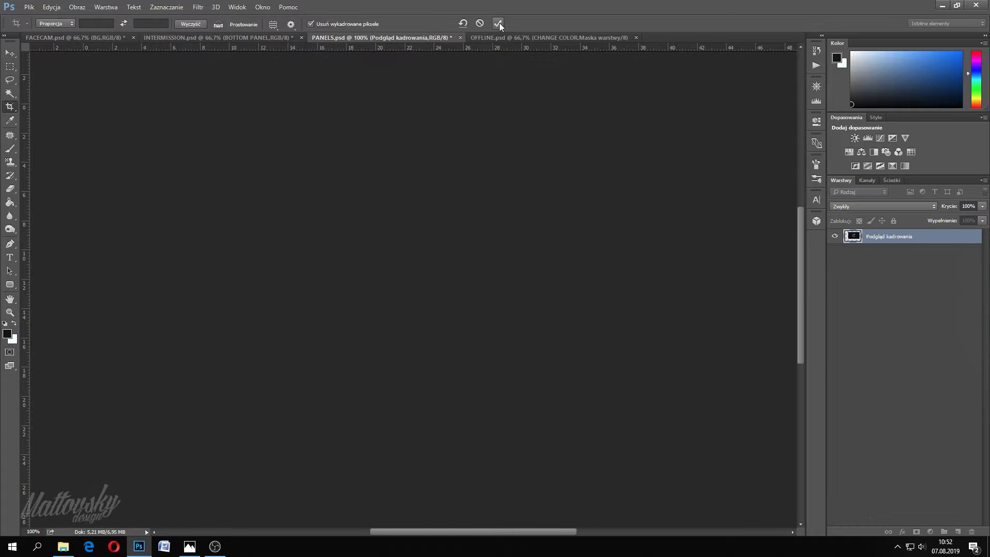
{"action": "left_click", "coordinate": [834, 307]}
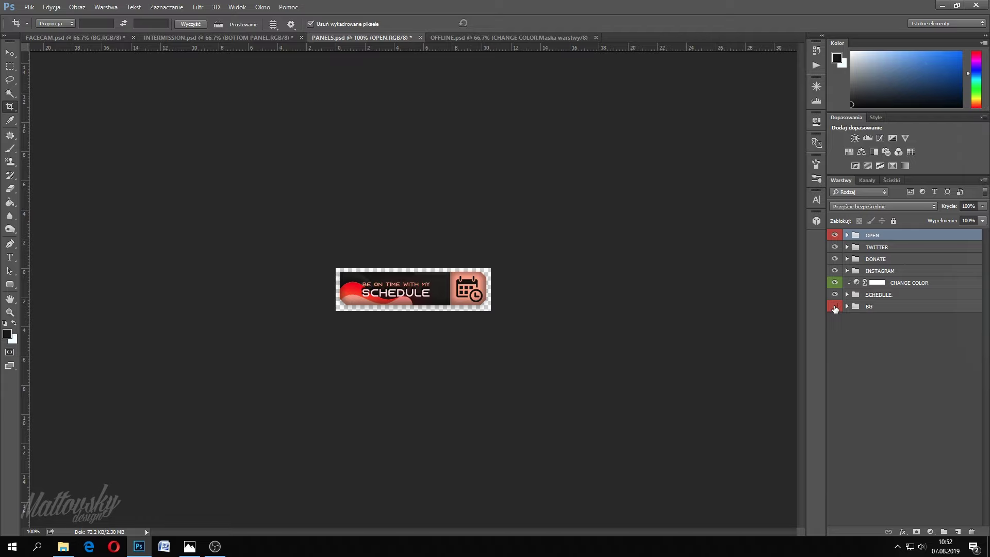
Start a Save As for the panels file, cancel it, and go to OFFLINE
{"action": "left_click", "coordinate": [30, 7]}
{"action": "left_click", "coordinate": [66, 122]}
{"action": "left_click", "coordinate": [140, 313]}
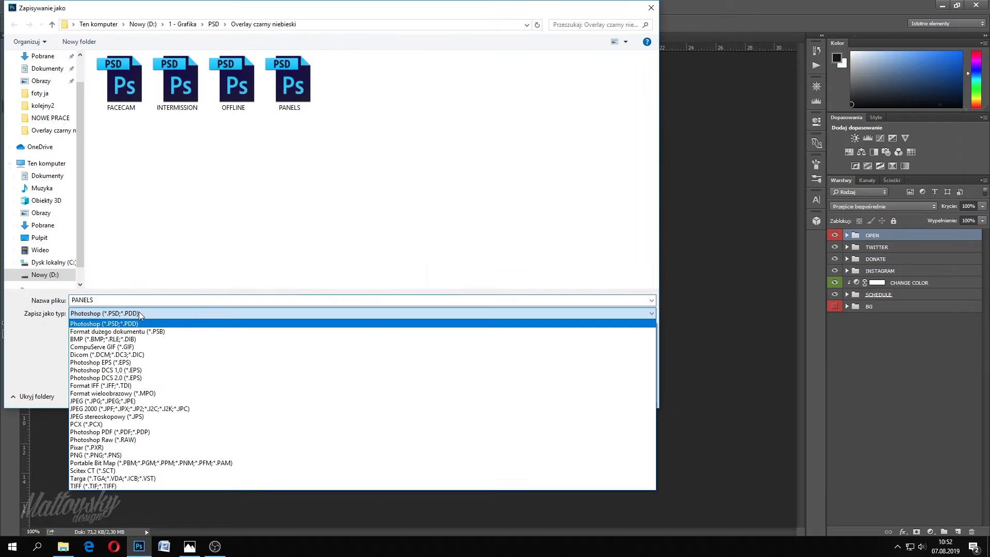
{"action": "key", "text": "Escape"}
{"action": "key", "text": "Escape"}
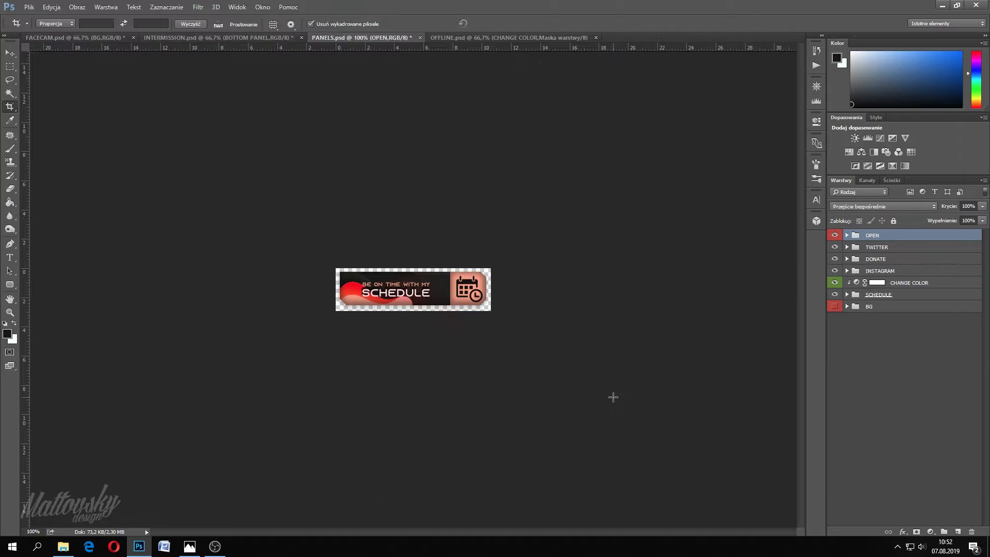
{"action": "key", "text": "ctrl+Tab"}
Preview other CHANGE COLOR hues on the offline screen, then hide the layer again
{"action": "key", "text": "v"}
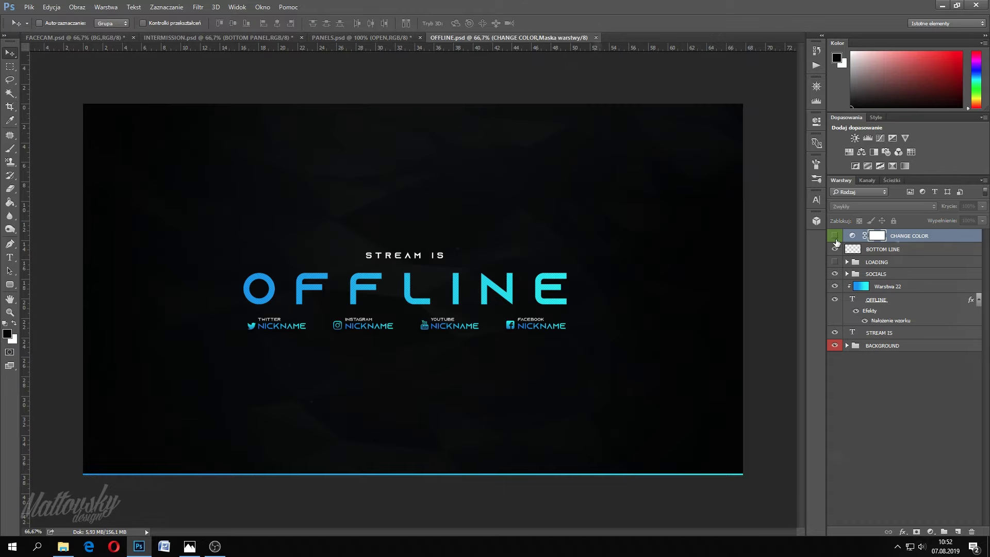
{"action": "left_click", "coordinate": [835, 235]}
{"action": "double_click", "coordinate": [852, 235]}
{"action": "left_click_drag", "start_coordinate": [784, 183], "coordinate": [668, 184]}
{"action": "left_click", "coordinate": [787, 115]}
{"action": "left_click", "coordinate": [835, 236]}
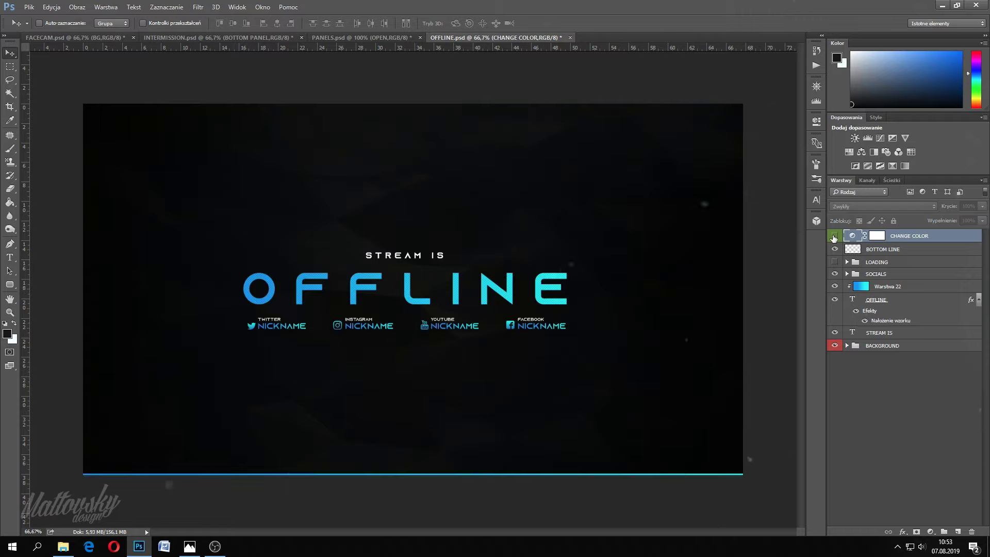
Show the 91% loading bar and retype the OFFLINE headline as SHUTTING DOWN
{"action": "left_click", "coordinate": [835, 262]}
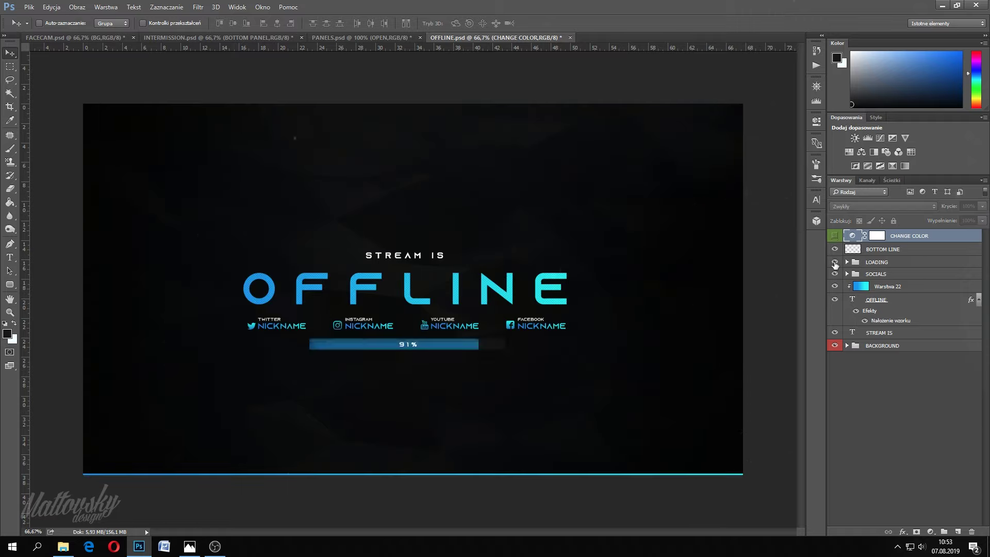
{"action": "left_click", "coordinate": [9, 257]}
{"action": "double_click", "coordinate": [368, 283]}
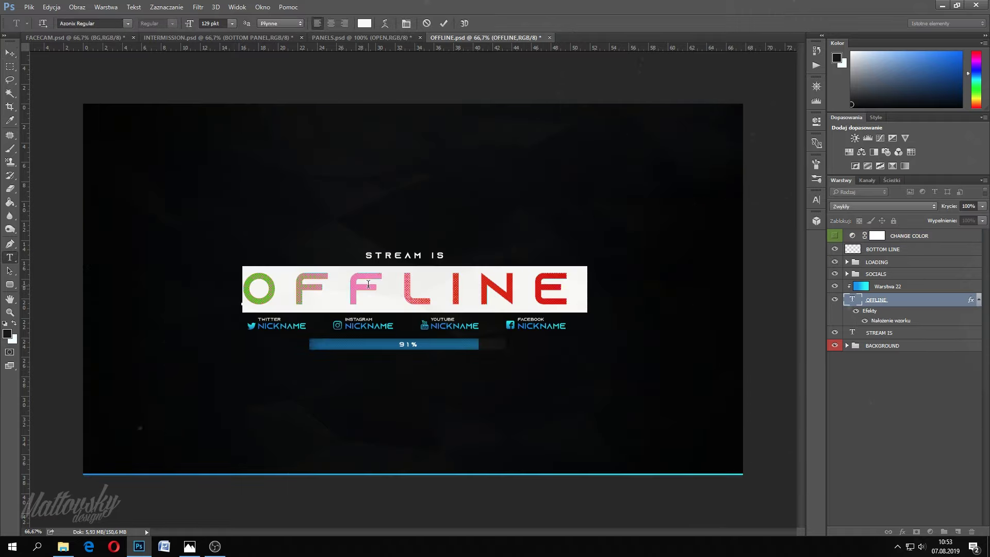
{"action": "type", "text": "SHUTTING DO"}
Tighten the SHUTTING DOWN headline's letter spacing to -10 tracking
{"action": "double_click", "coordinate": [386, 283]}
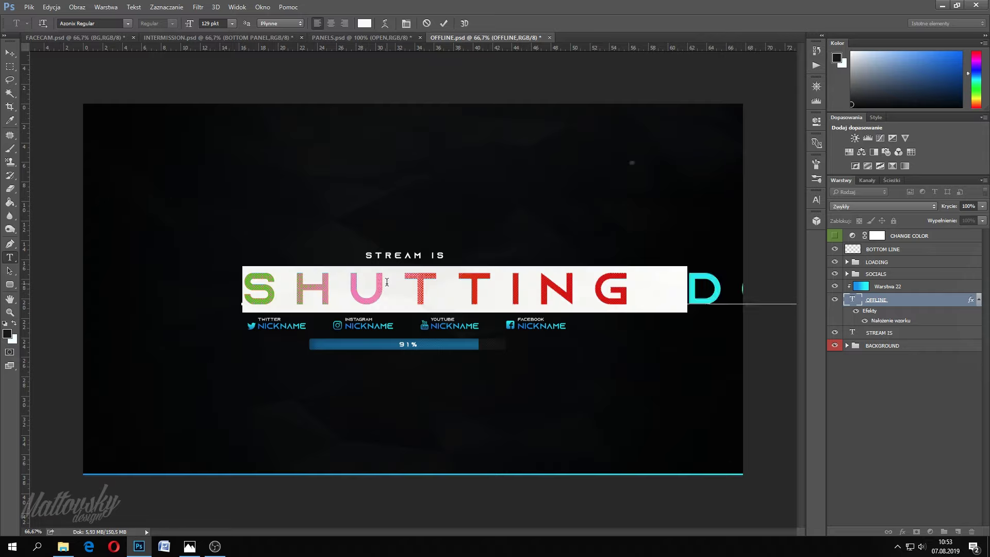
{"action": "key", "text": "ctrl+a"}
{"action": "left_click", "coordinate": [817, 199]}
{"action": "left_click_drag", "start_coordinate": [755, 232], "coordinate": [747, 233]}
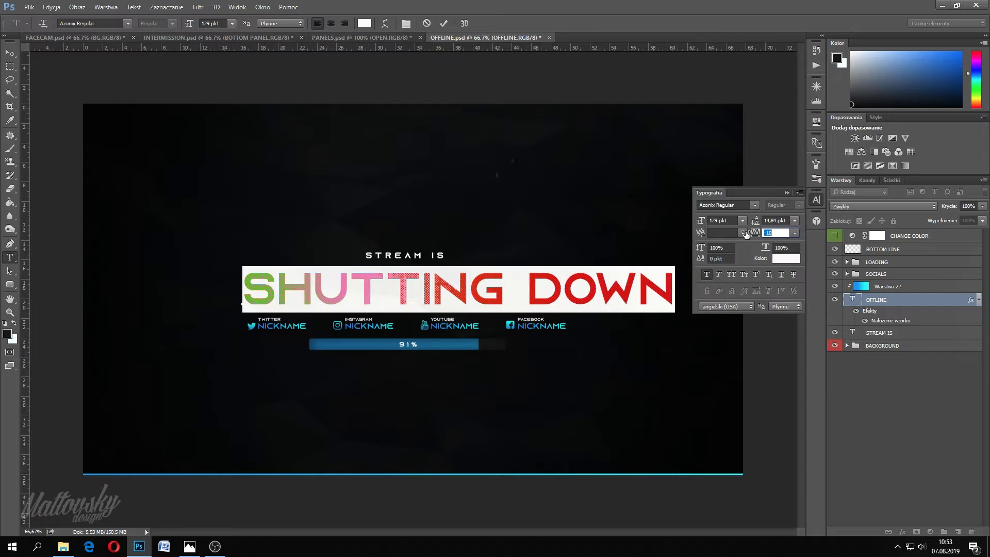
{"action": "left_click", "coordinate": [816, 199]}
{"action": "left_click", "coordinate": [10, 52]}
Centre SHUTTING DOWN and nudge the heading texts up slightly
{"action": "left_click_drag", "start_coordinate": [553, 186], "coordinate": [503, 186]}
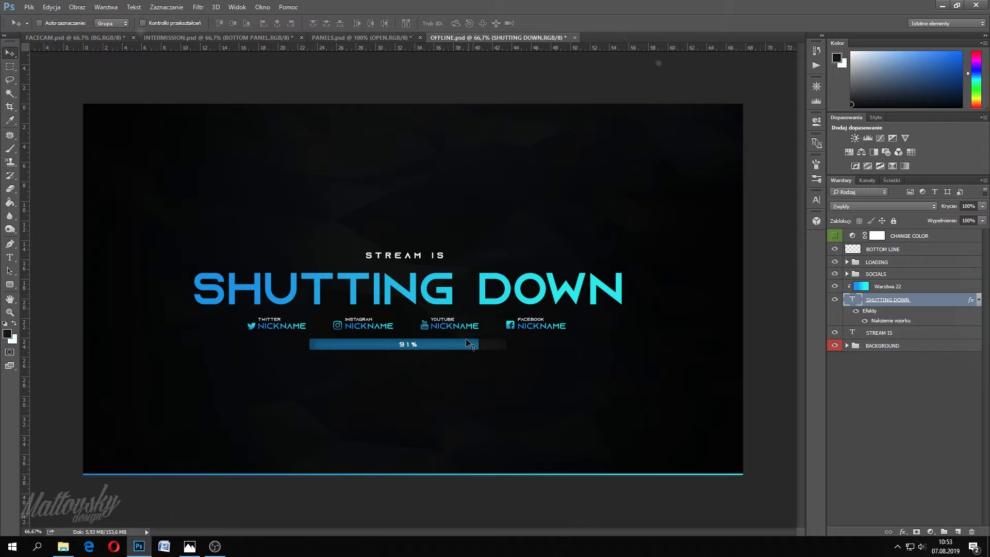
{"action": "left_click", "coordinate": [887, 286], "text": "ctrl"}
{"action": "left_click", "coordinate": [895, 333], "text": "ctrl"}
{"action": "left_click_drag", "start_coordinate": [450, 282], "coordinate": [450, 273]}
Save the offline screen as a PNG file
{"action": "left_click", "coordinate": [29, 6]}
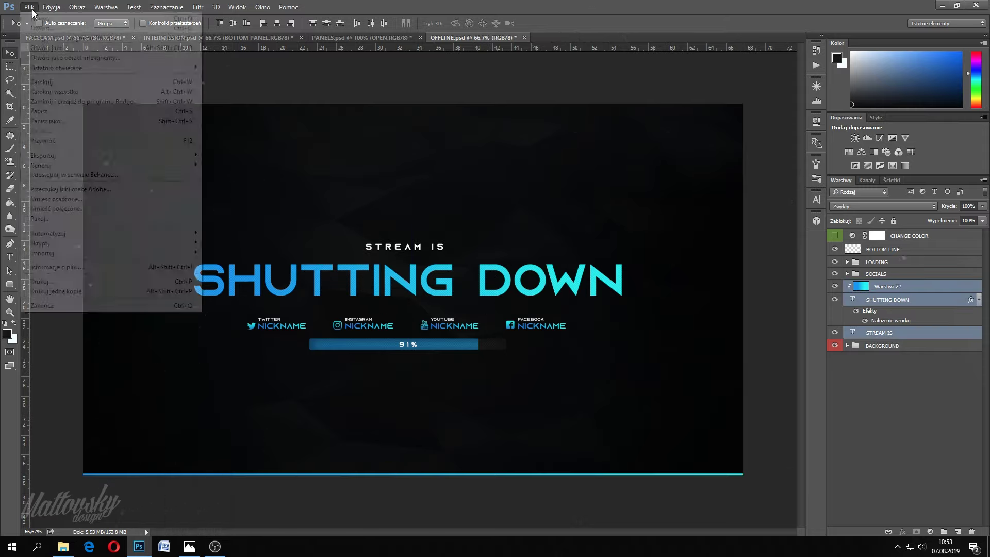
{"action": "left_click", "coordinate": [46, 127]}
{"action": "left_click", "coordinate": [184, 313]}
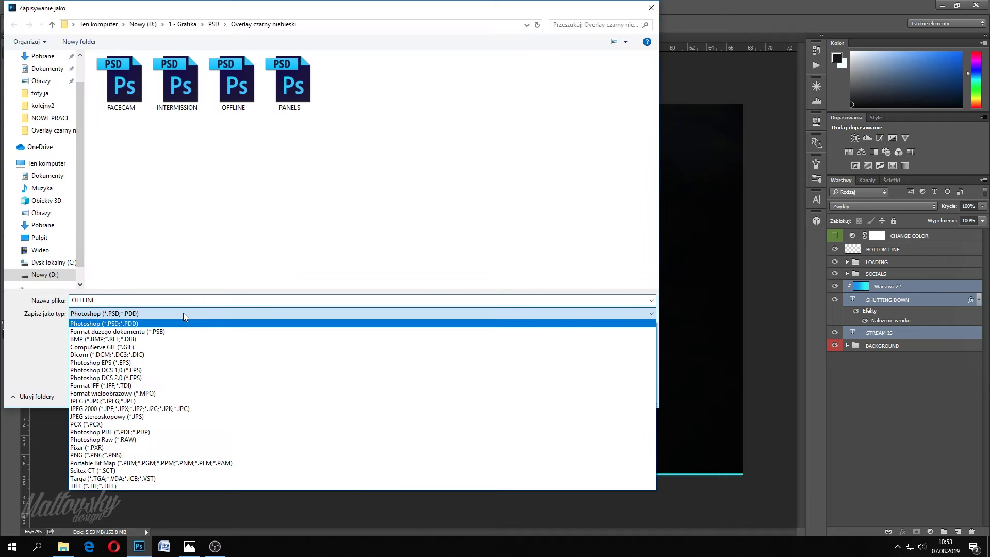
{"action": "left_click", "coordinate": [116, 456]}
{"action": "left_click", "coordinate": [630, 396]}
Confirm the PNG options and open the BEST TWITCH STREAM OVERLAY product on Sellfy
{"action": "left_click", "coordinate": [847, 274]}
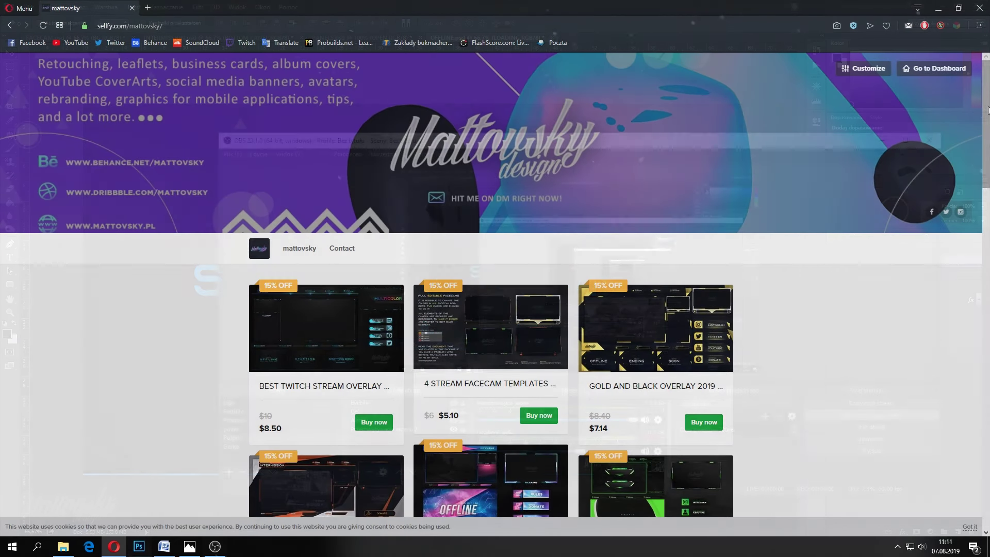
{"action": "mouse_move", "coordinate": [988, 110]}
{"action": "left_mouse_down"}
{"action": "mouse_move", "coordinate": [986, 340]}
{"action": "mouse_move", "coordinate": [988, 114]}
{"action": "left_mouse_up"}
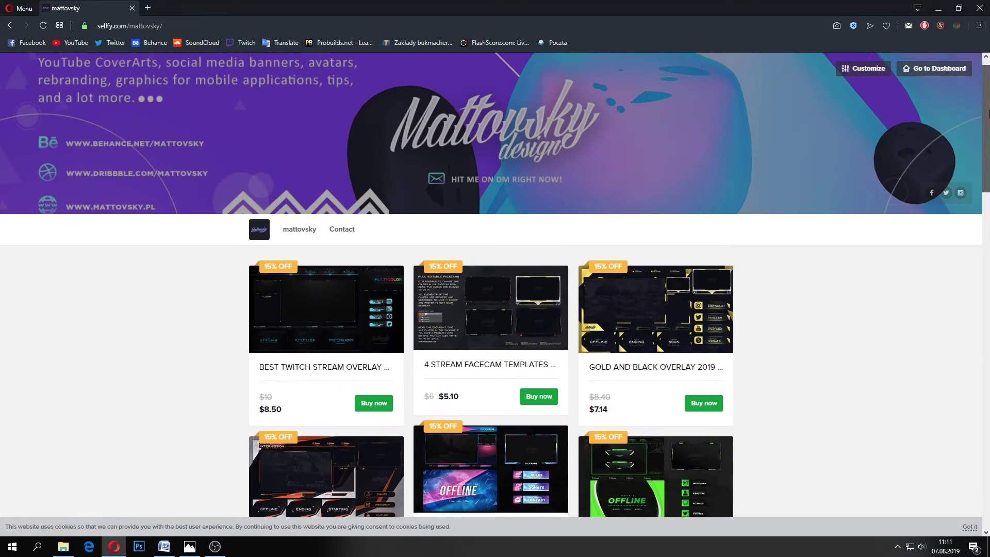
{"action": "scroll", "coordinate": [887, 175], "scroll_direction": "up", "scroll_amount": 1}
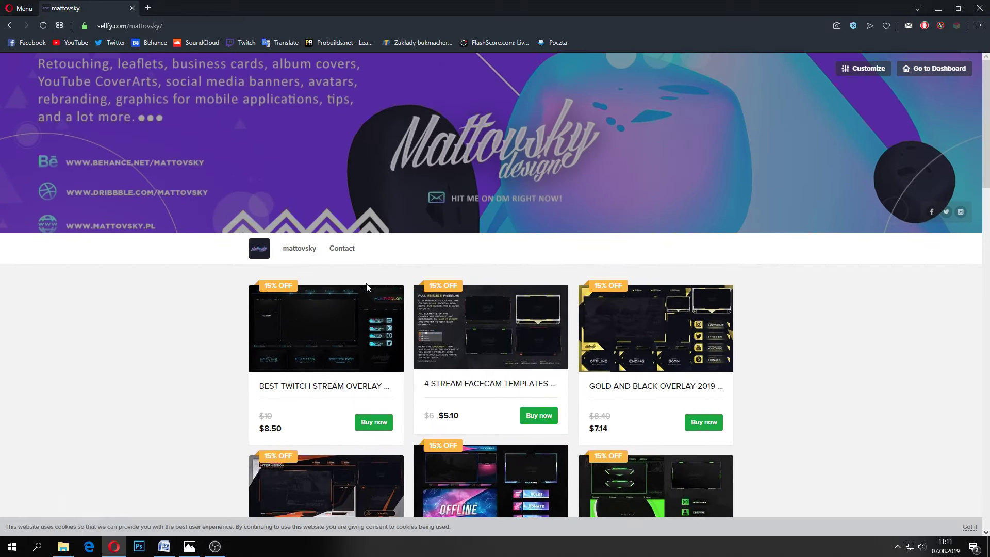
{"action": "left_click", "coordinate": [295, 308]}
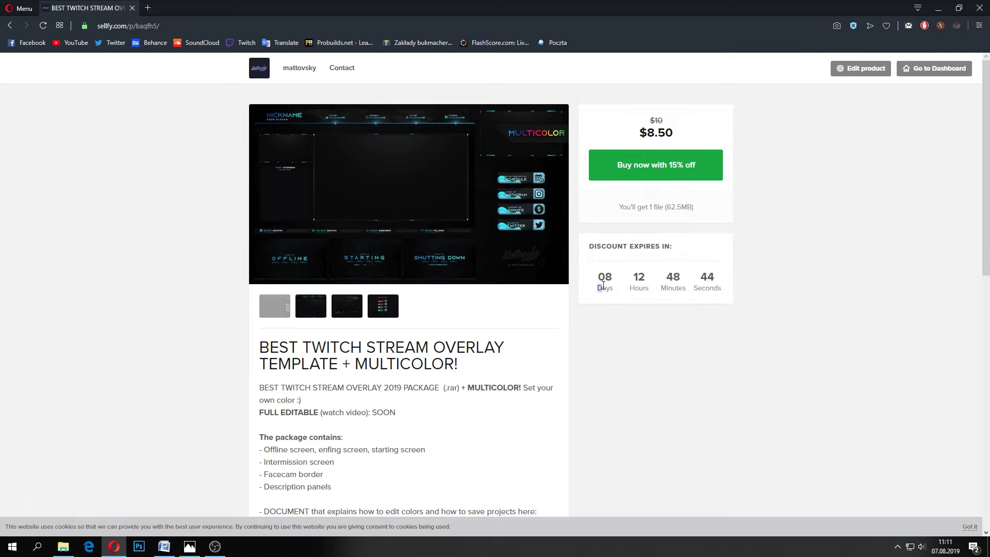
Browse the product's preview images and description, then choose Buy now with 15% off
{"action": "left_click_drag", "start_coordinate": [603, 285], "coordinate": [752, 323]}
{"action": "left_click", "coordinate": [754, 323]}
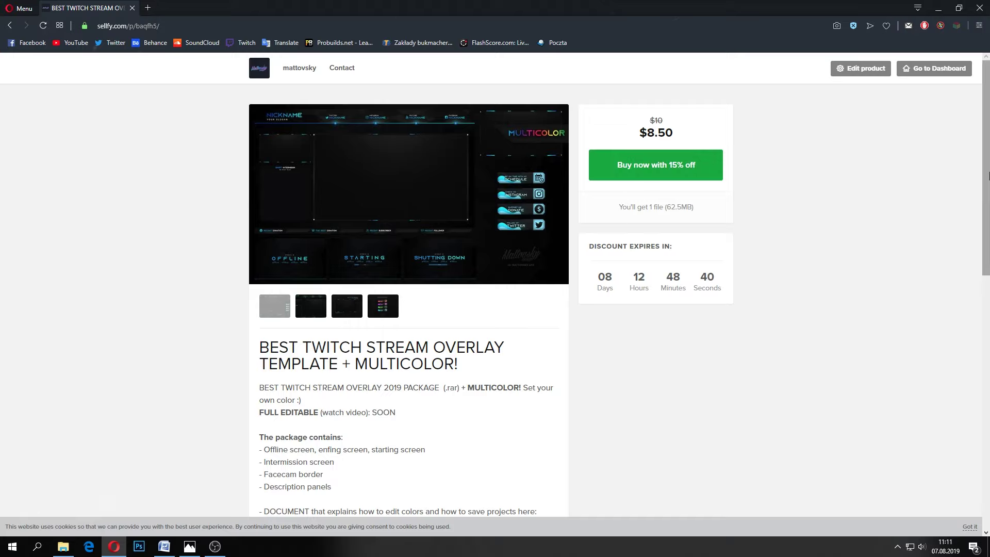
{"action": "left_click", "coordinate": [320, 305]}
{"action": "left_click", "coordinate": [349, 313]}
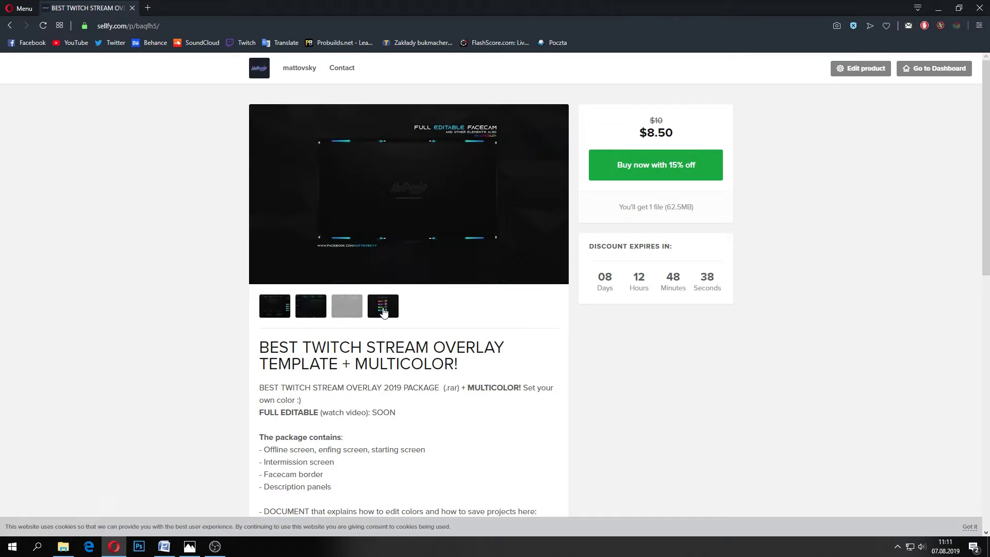
{"action": "left_click", "coordinate": [273, 307]}
{"action": "scroll", "coordinate": [309, 341], "scroll_direction": "down", "scroll_amount": 4}
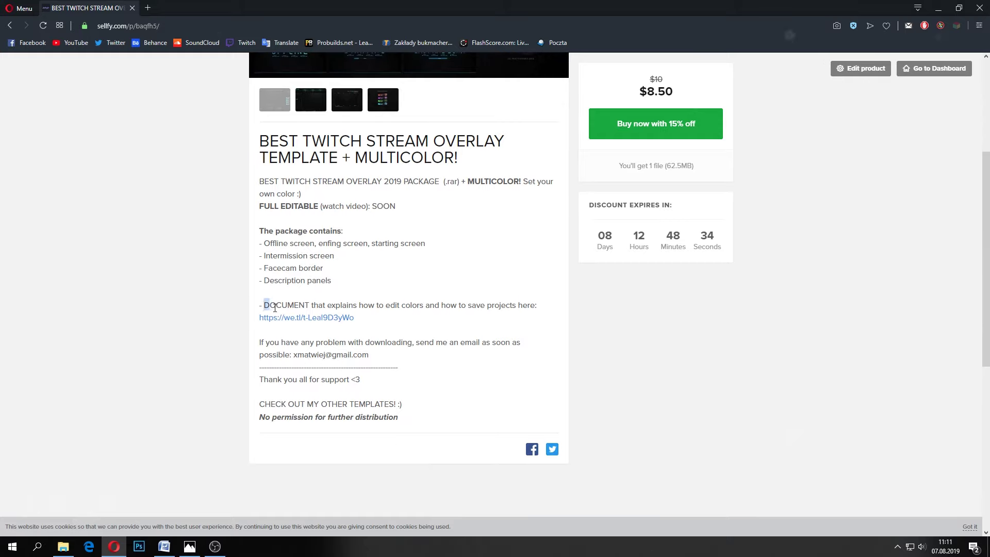
{"action": "left_click_drag", "start_coordinate": [264, 305], "coordinate": [379, 324]}
{"action": "left_click", "coordinate": [381, 327]}
{"action": "scroll", "coordinate": [610, 405], "scroll_direction": "up", "scroll_amount": 4}
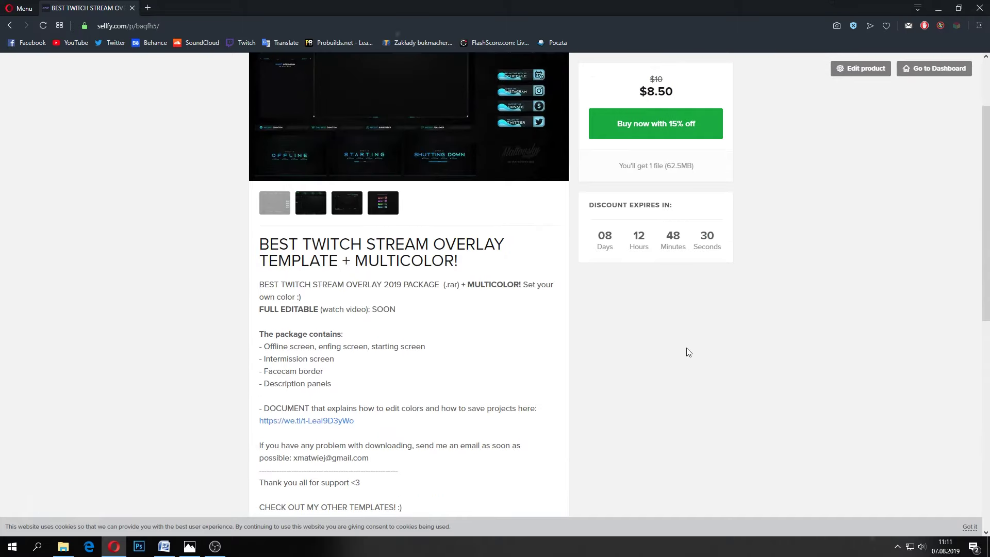
{"action": "left_click", "coordinate": [674, 166]}
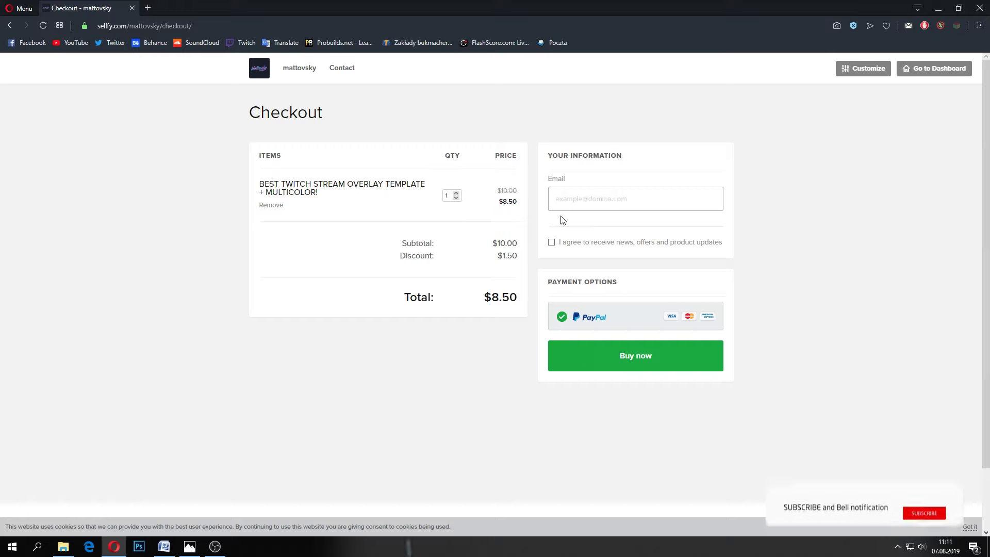
Check the subtotal and discount, then start typing the buyer's e-mail address in the Email field
{"action": "left_click_drag", "start_coordinate": [521, 264], "coordinate": [409, 265]}
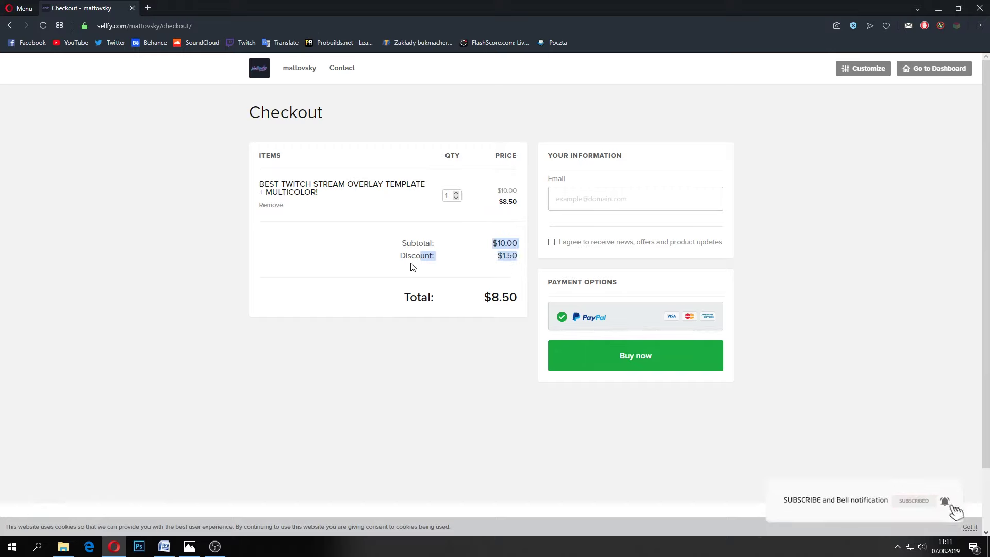
{"action": "left_click", "coordinate": [509, 260]}
{"action": "left_click", "coordinate": [576, 209]}
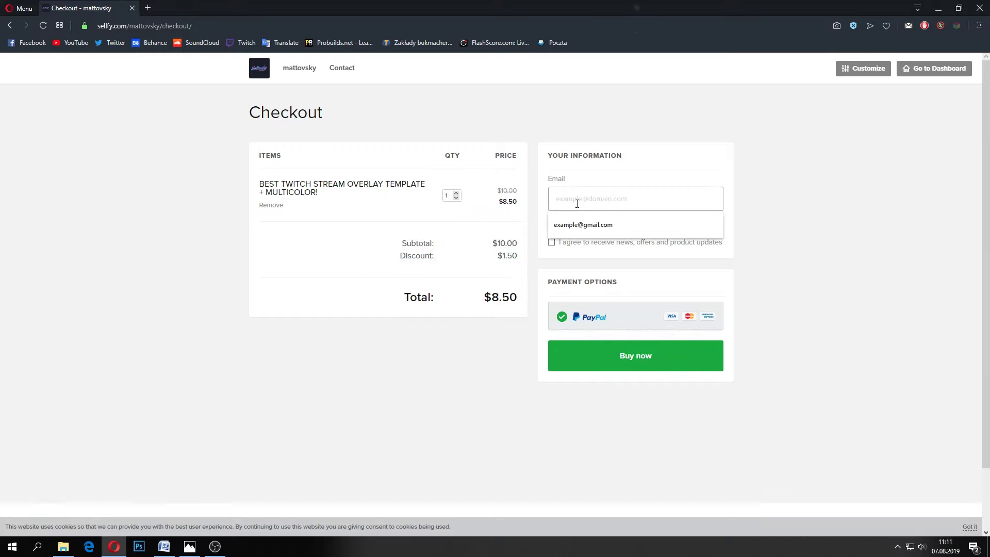
{"action": "type", "text": "you"}
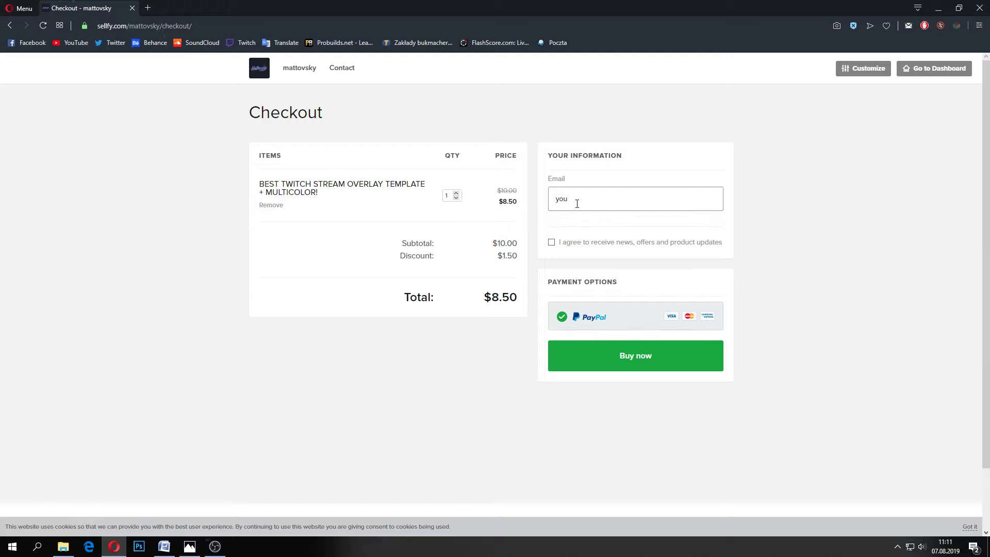